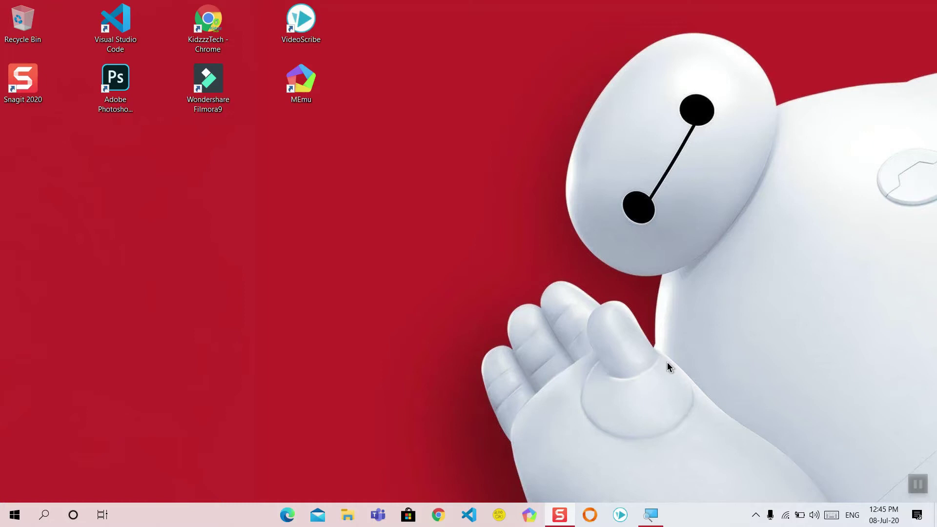
Step: Run winver and centre the About Windows dialog showing version 1909
key("super+r")
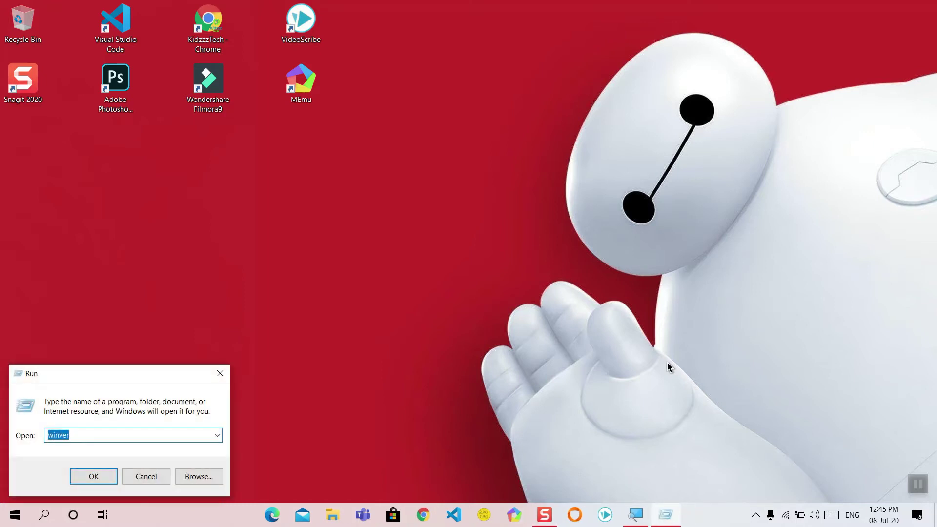
key("BackSpace")
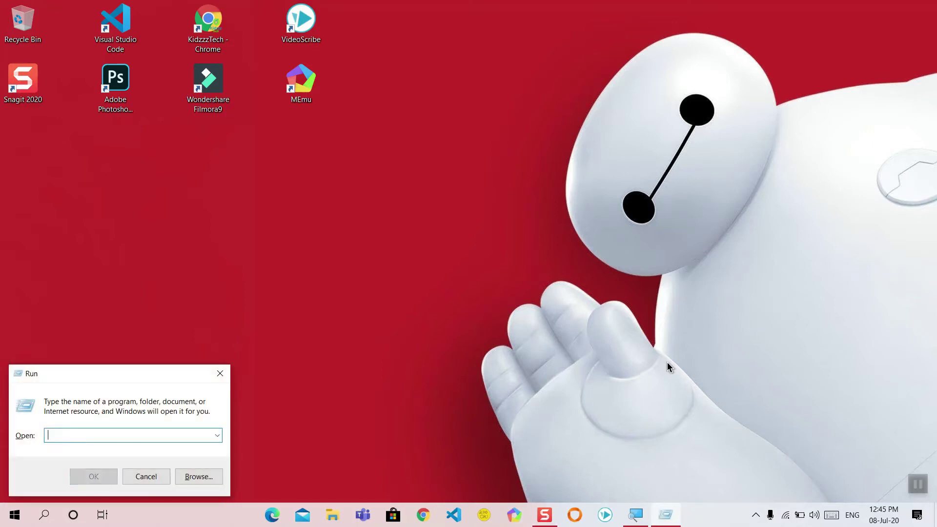
type("wi")
type("nver")
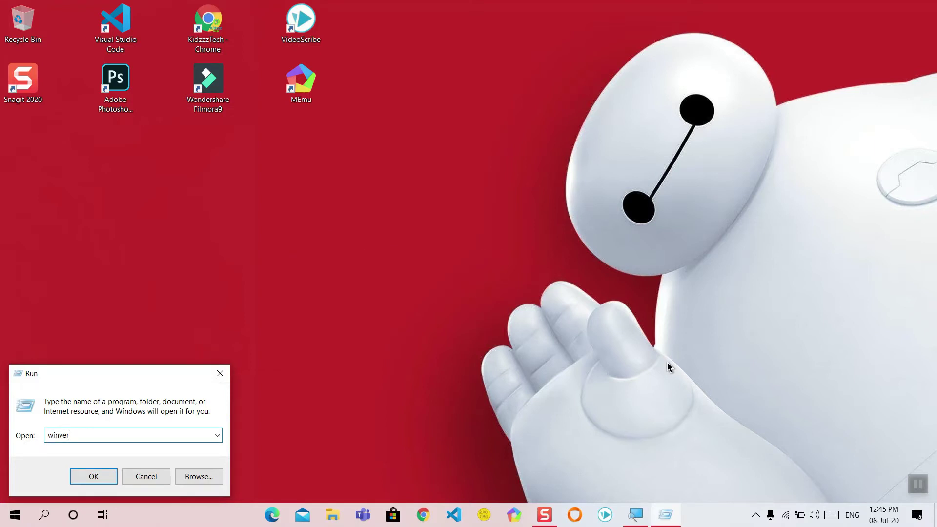
key("Return")
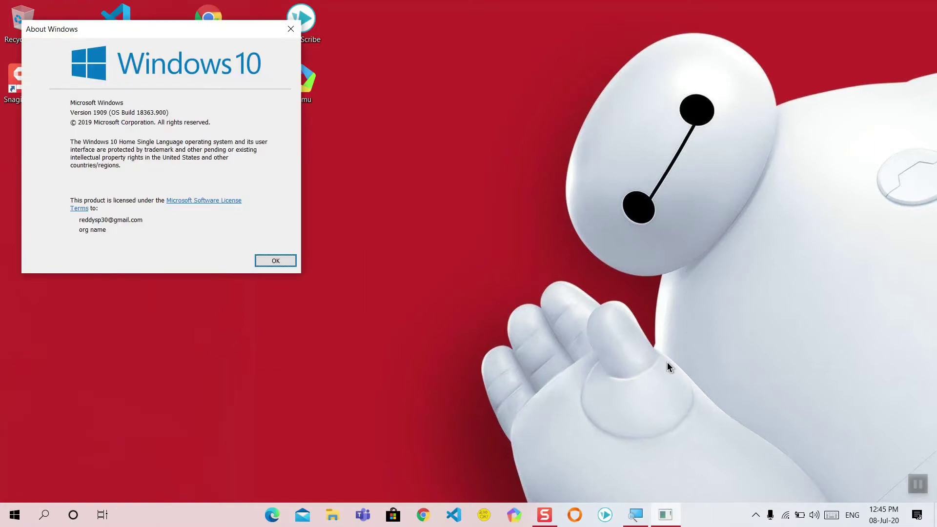
left_click_drag(107, 28, 377, 160)
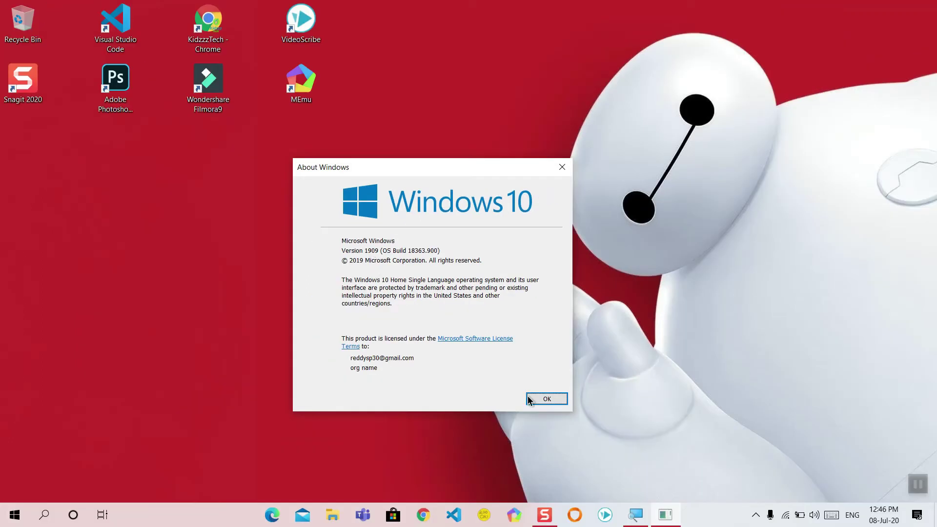
Step: Close About Windows and open the Settings Personalization Colors page
left_click(528, 396)
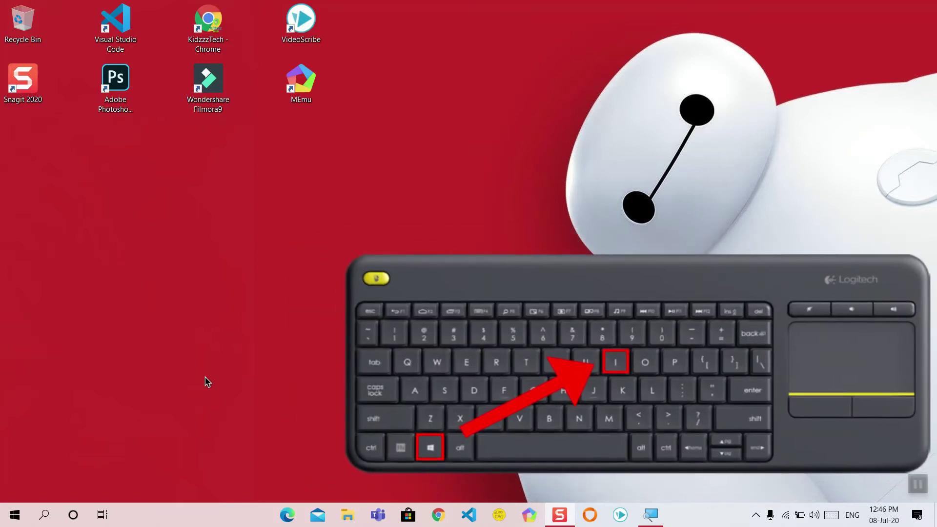
key("super+i")
left_click(13, 514)
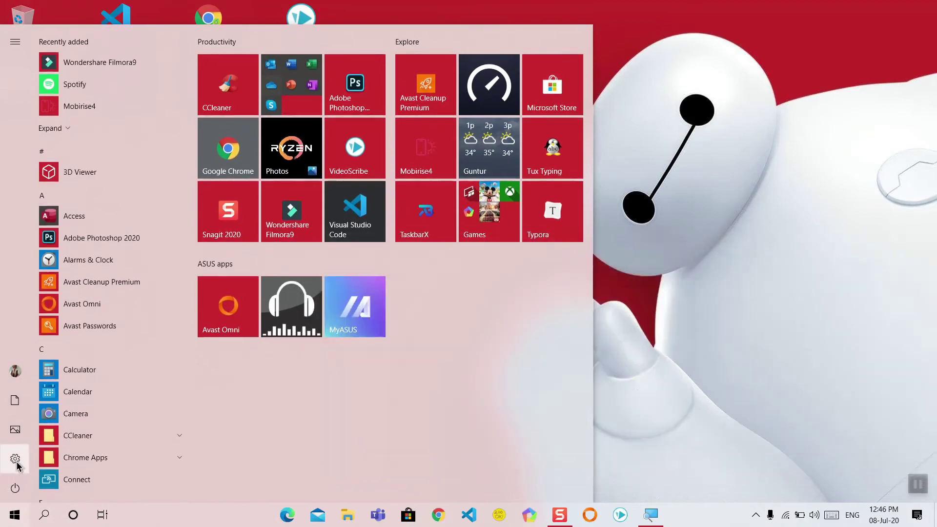
left_click(16, 462)
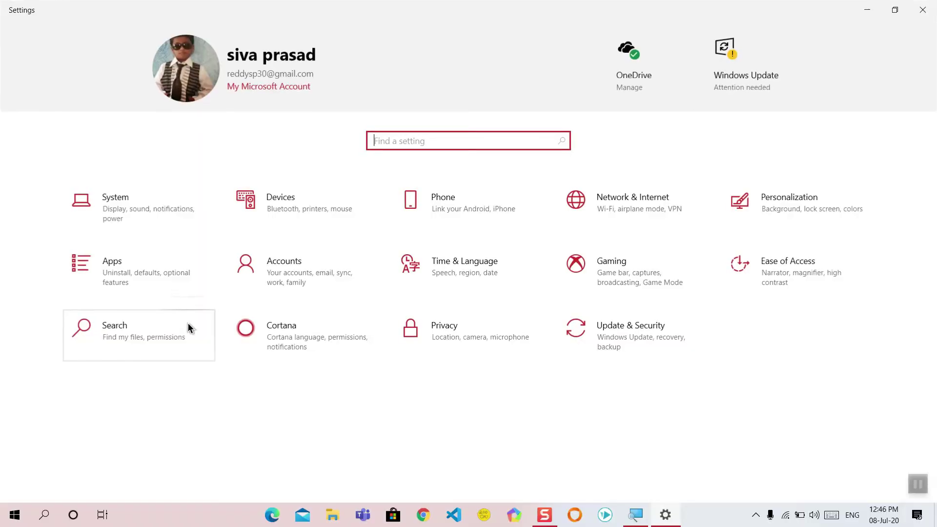
left_click(791, 213)
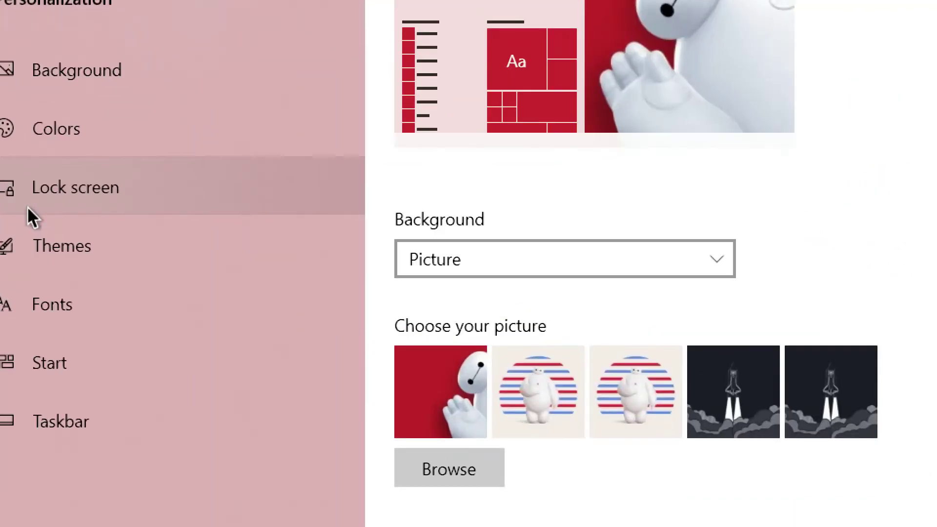
left_click(84, 161)
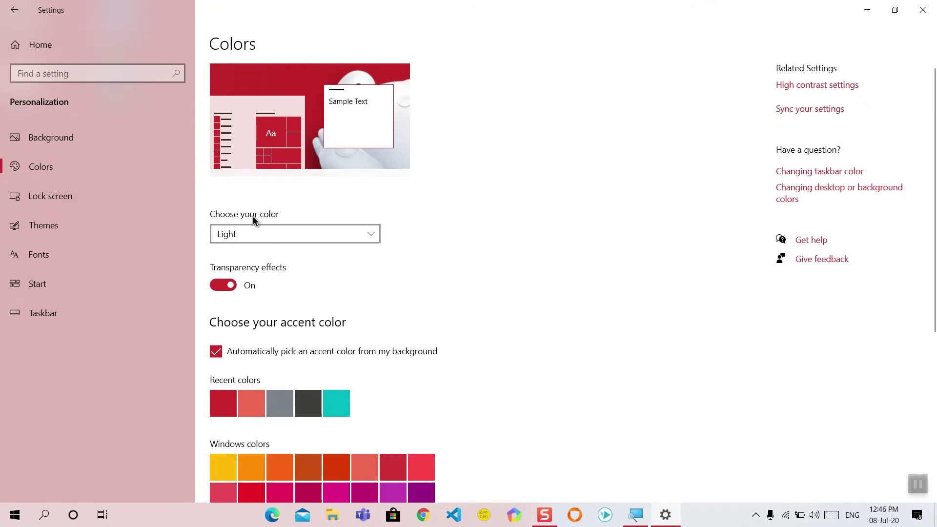
Step: Switch the colour theme to Dark and preview it in Calculator before minimizing it
left_click(324, 234)
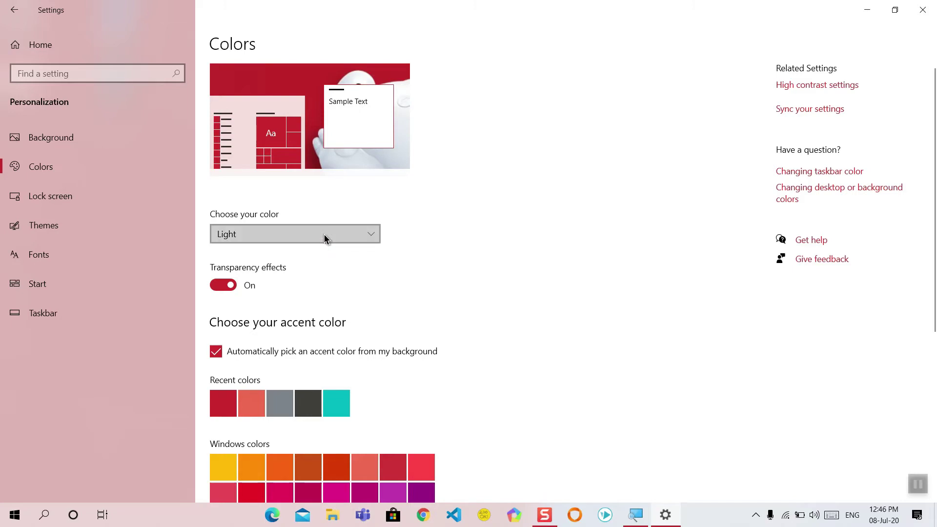
left_click(291, 251)
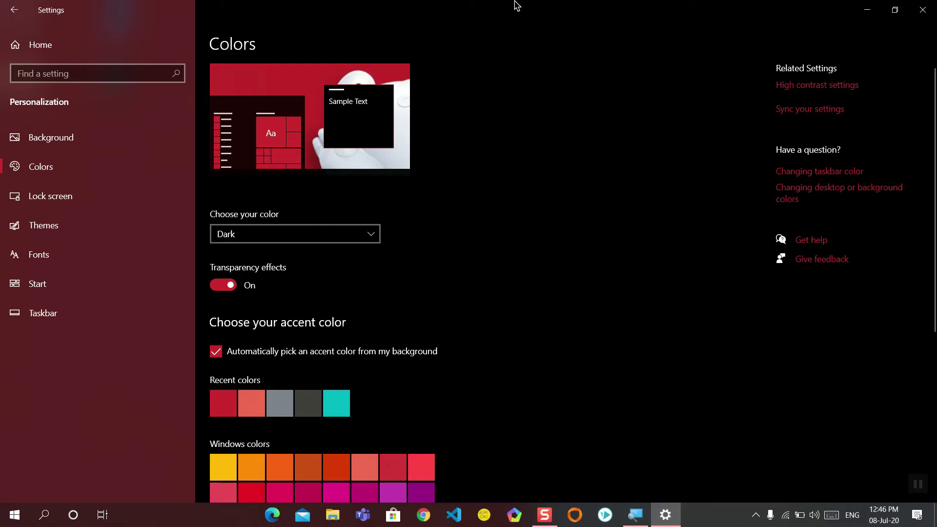
left_click(15, 515)
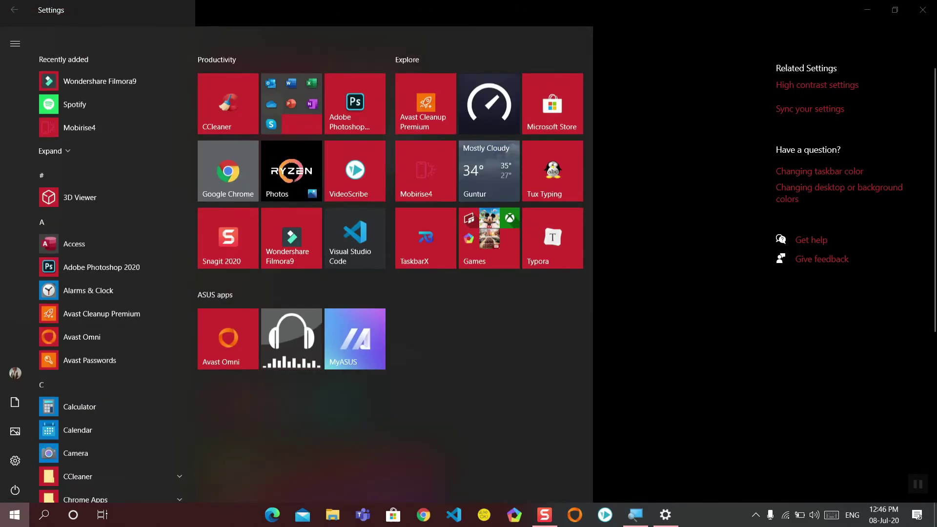
left_click(130, 370)
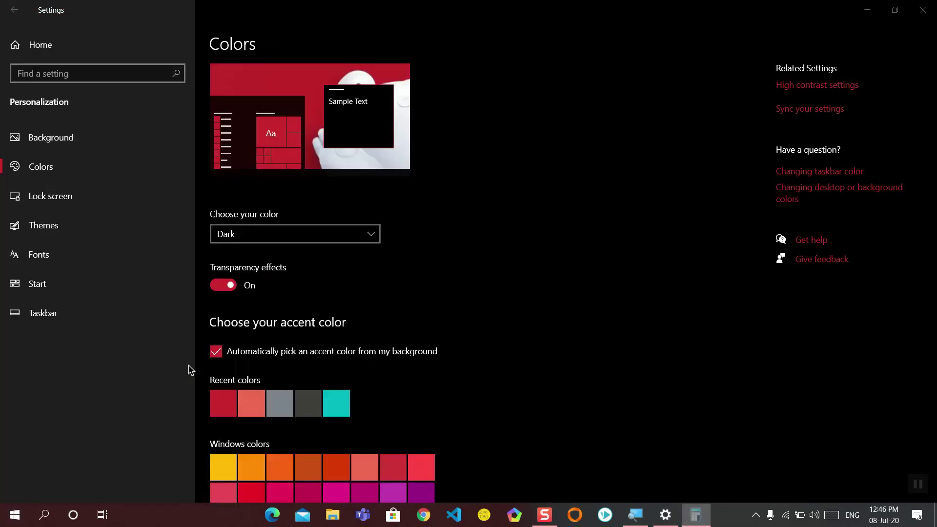
left_click(15, 515)
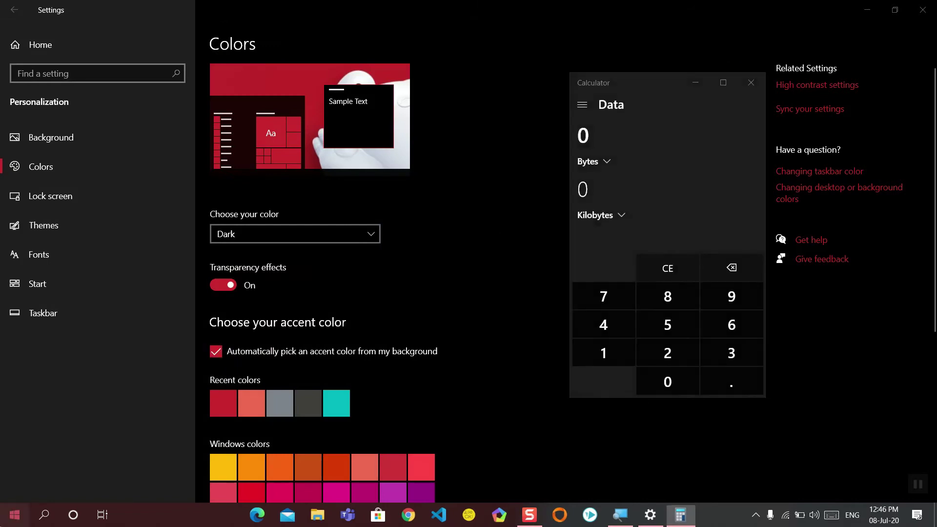
left_click(696, 83)
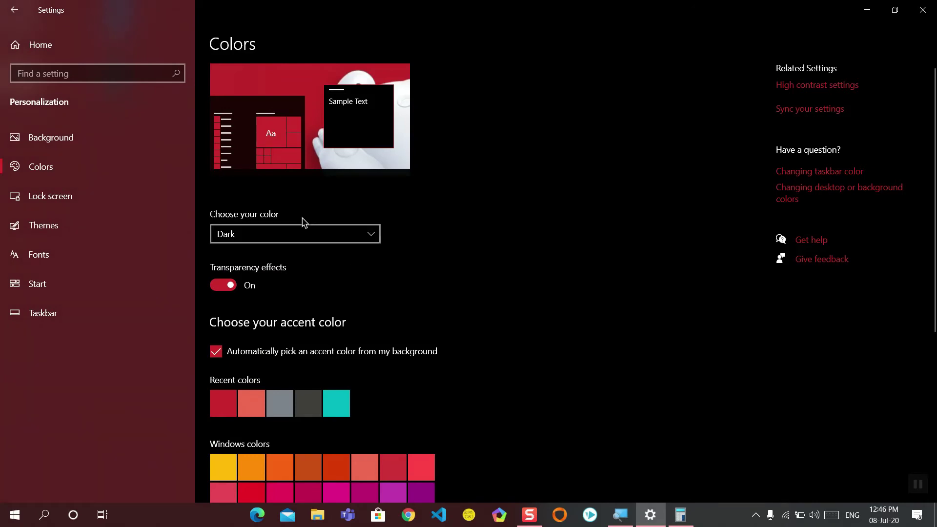
Step: Choose the Custom colour option with Light as the default Windows mode
left_click(292, 233)
left_click(295, 253)
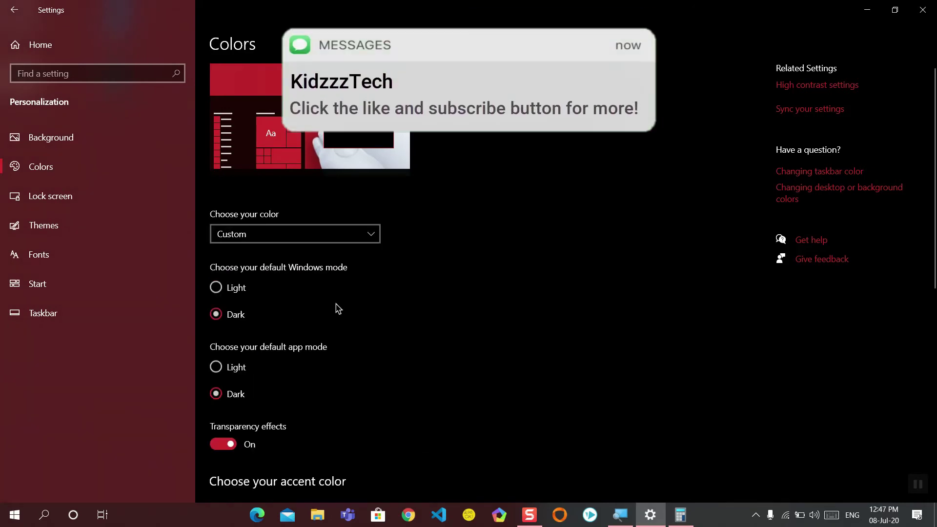
scroll(337, 306, "down", 2)
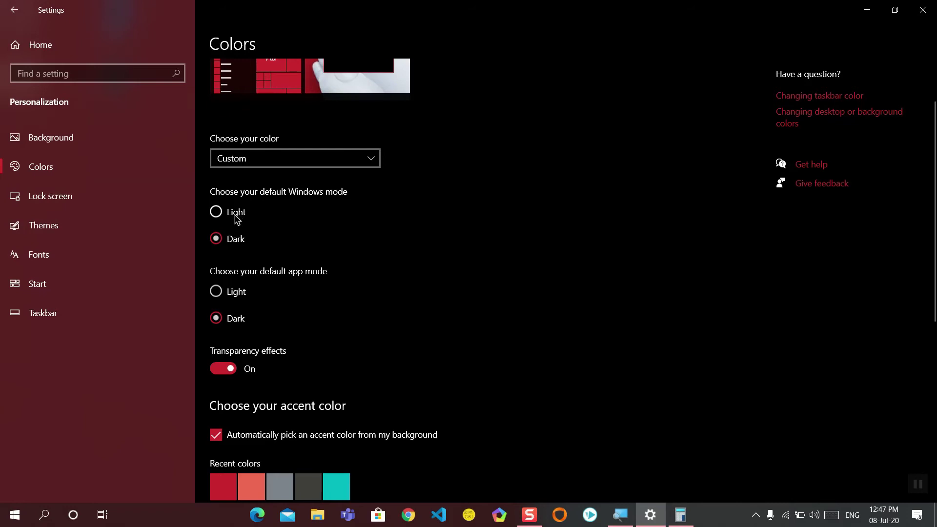
left_click(216, 211)
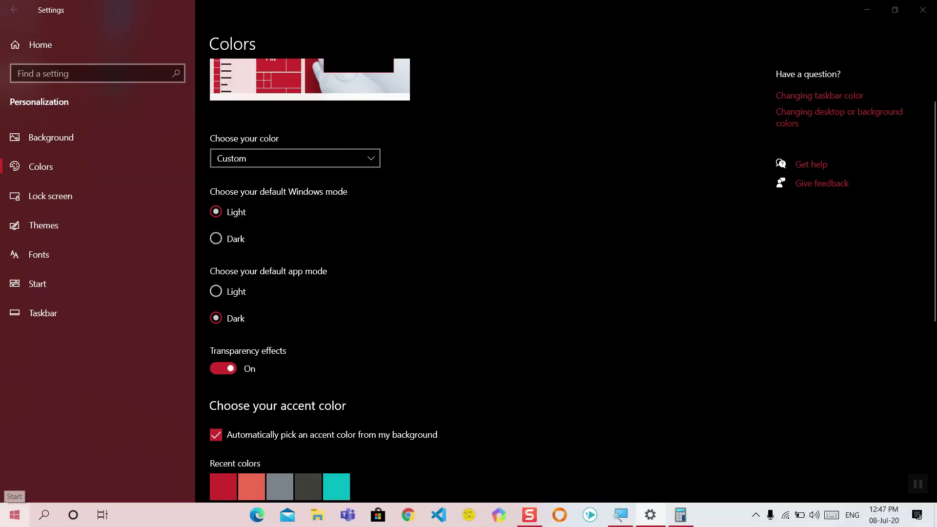
Step: Preview the light Start menu, then bring Calculator back into view
left_click(15, 515)
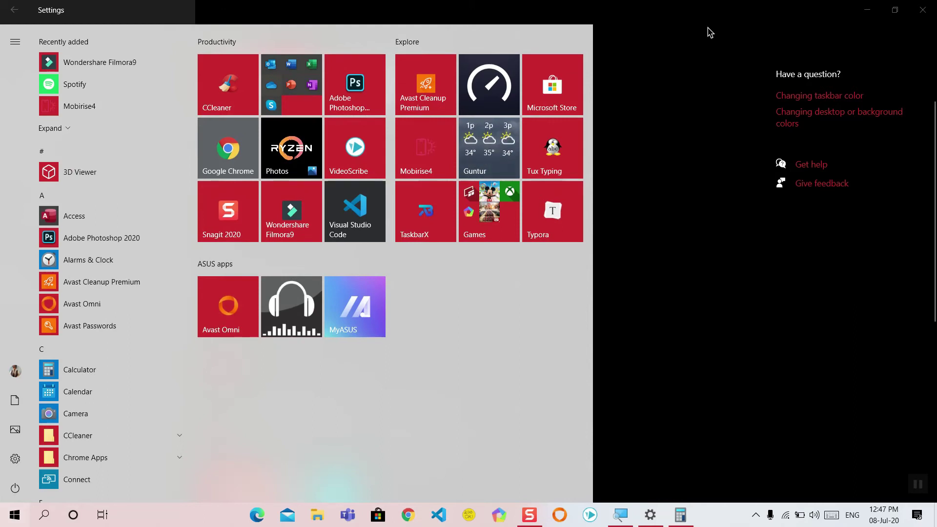
left_click(713, 144)
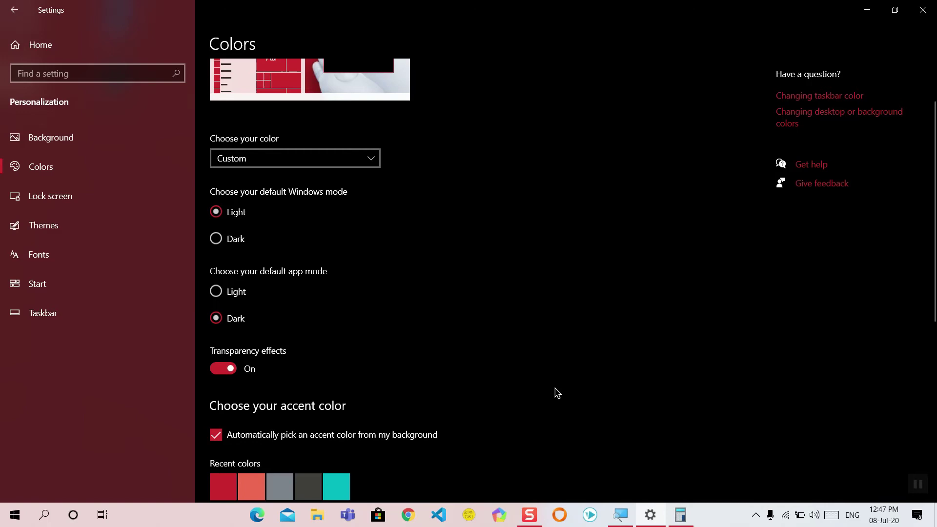
left_click(681, 515)
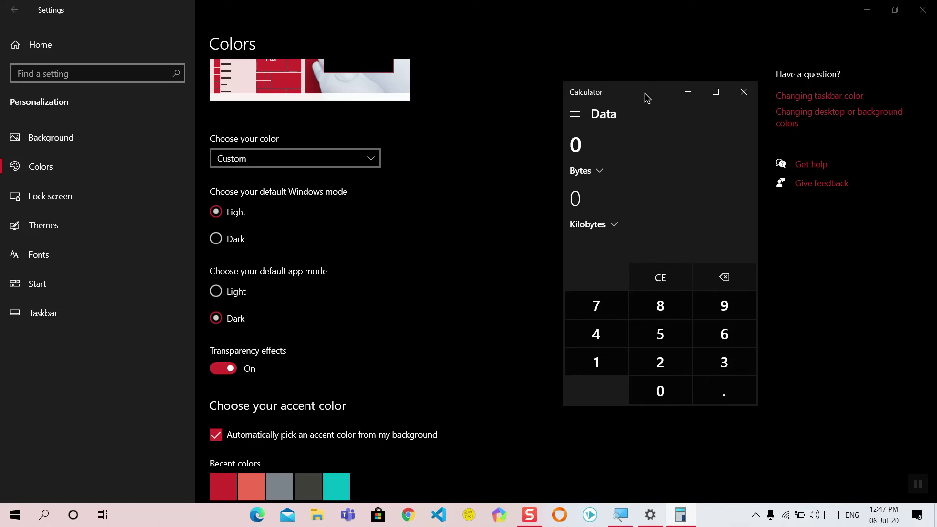
Step: Set the default app mode to Light, minimizing Calculator before and after
left_click(695, 86)
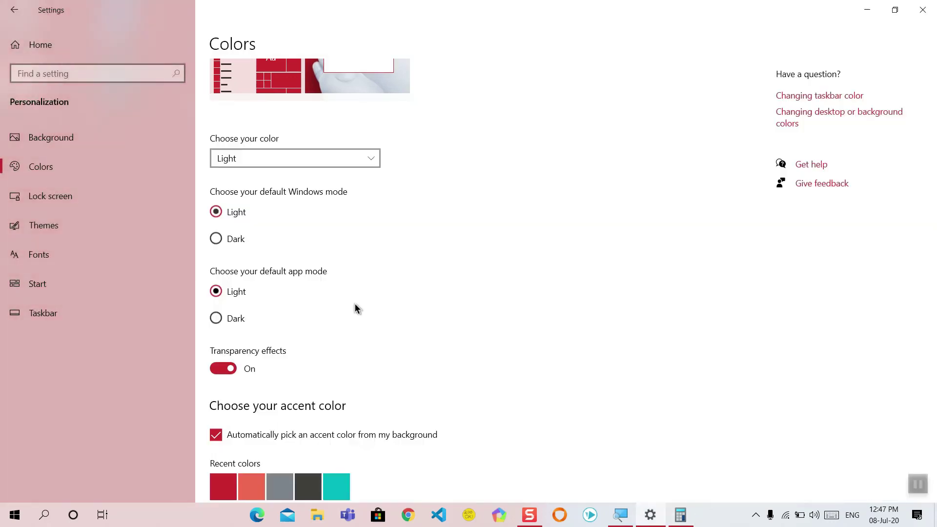
left_click(680, 515)
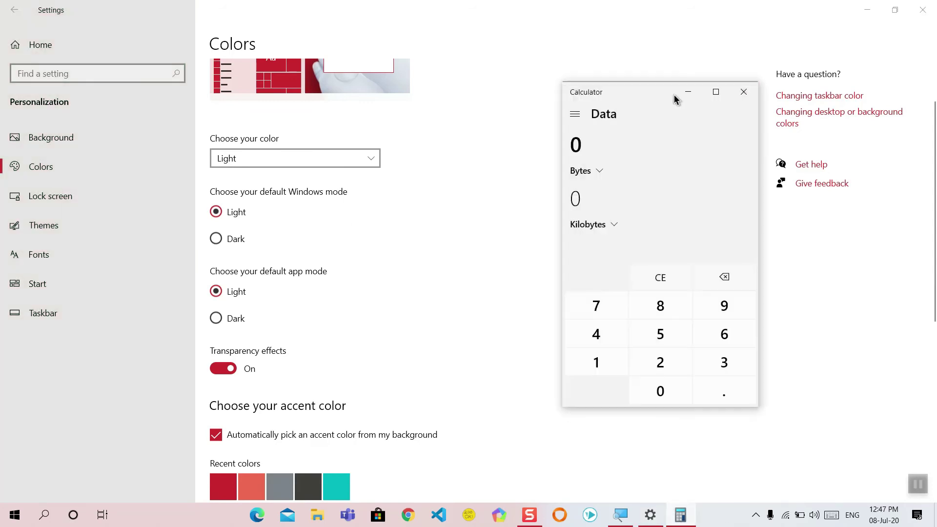
left_click(687, 92)
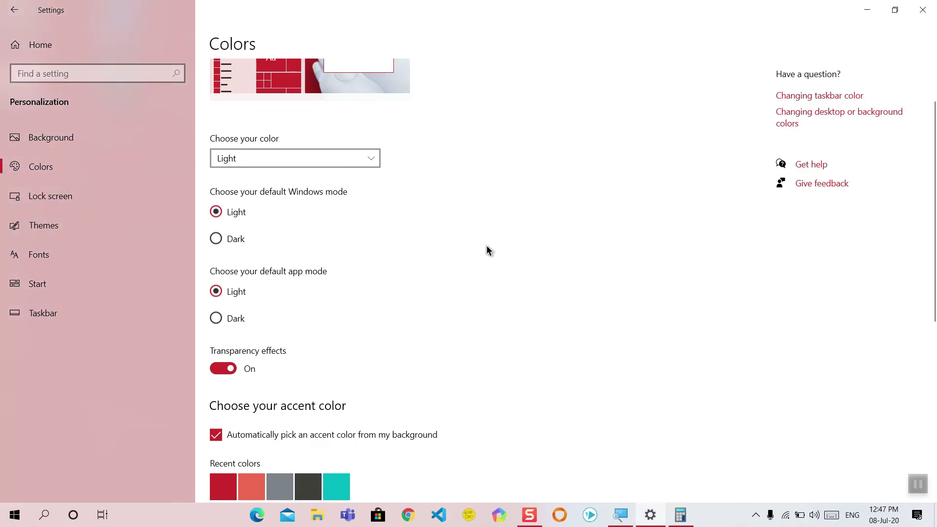
Step: Set the default Windows mode to Dark and check the dark Start menu
left_click(216, 239)
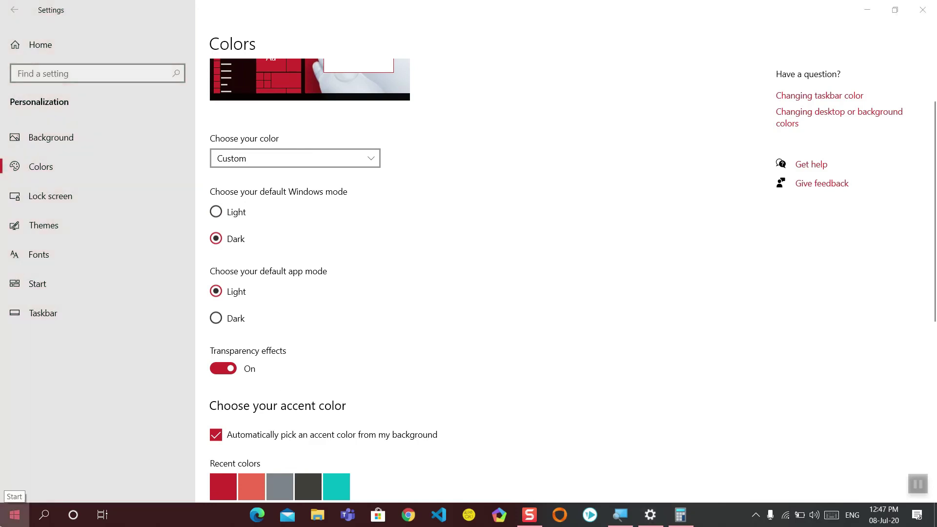
left_click(14, 514)
key("Escape")
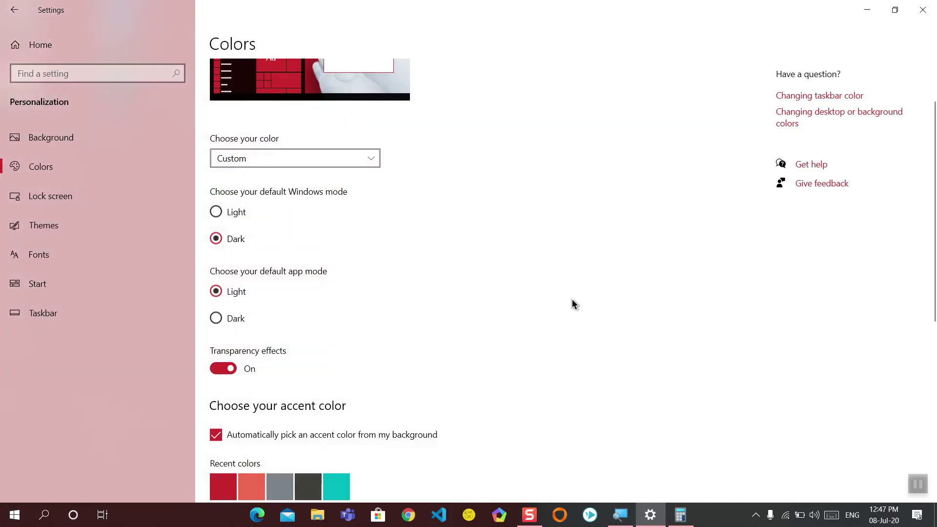